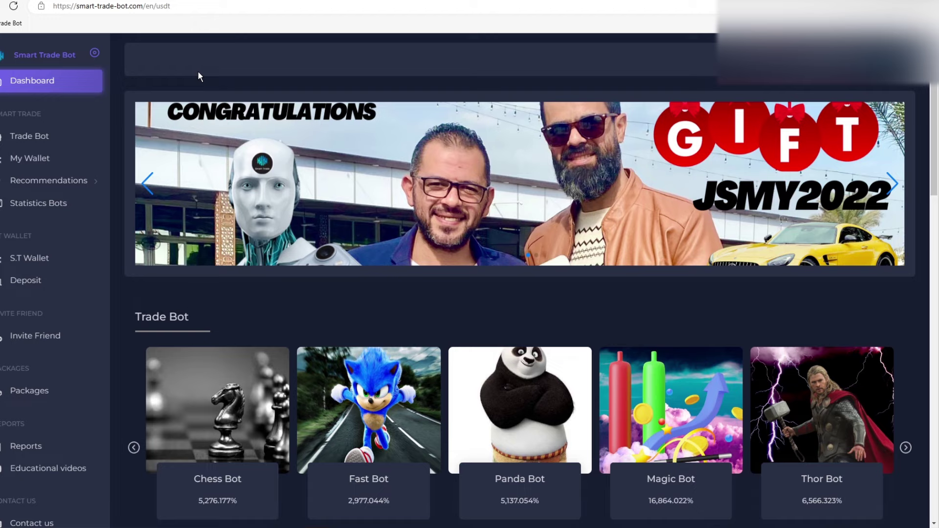
Open the Packages page with the pricing plans and switch the site language to Arabic.
left_click(52, 405)
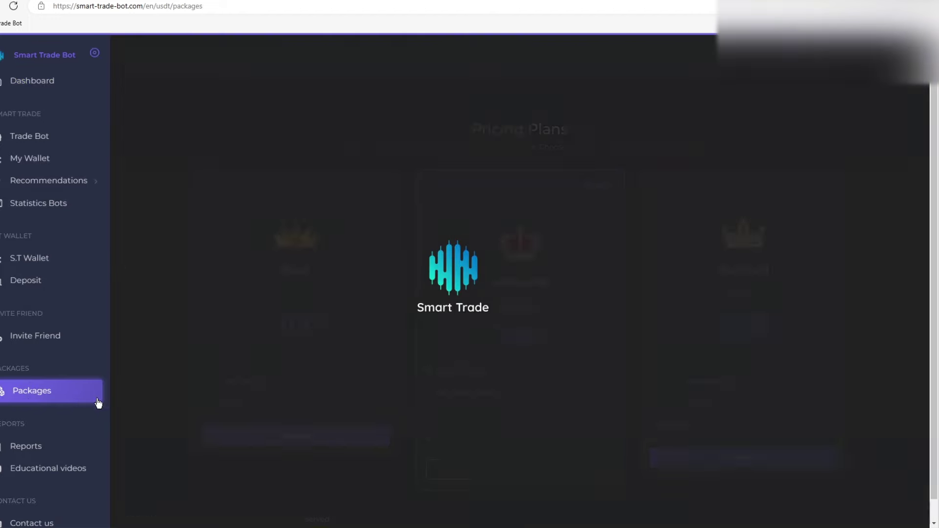
left_click(724, 60)
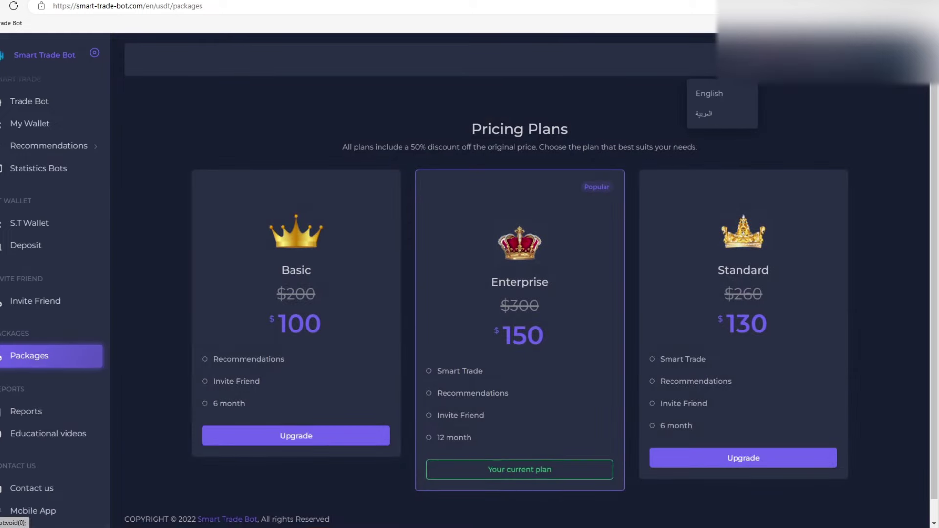
left_click(710, 116)
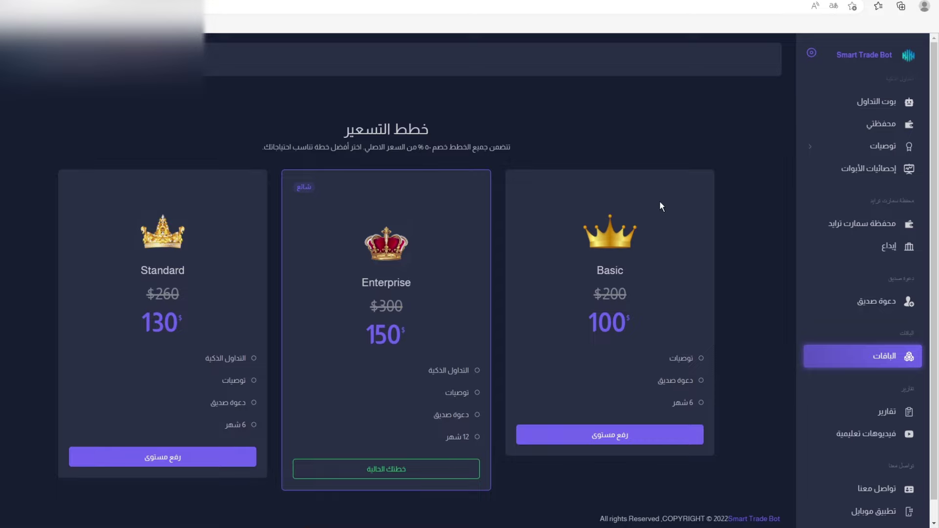
Copy the wallet address from the deposit page, and view the Smart Trade wallet before returning to the deposit page.
scroll(477, 277, "down", 1)
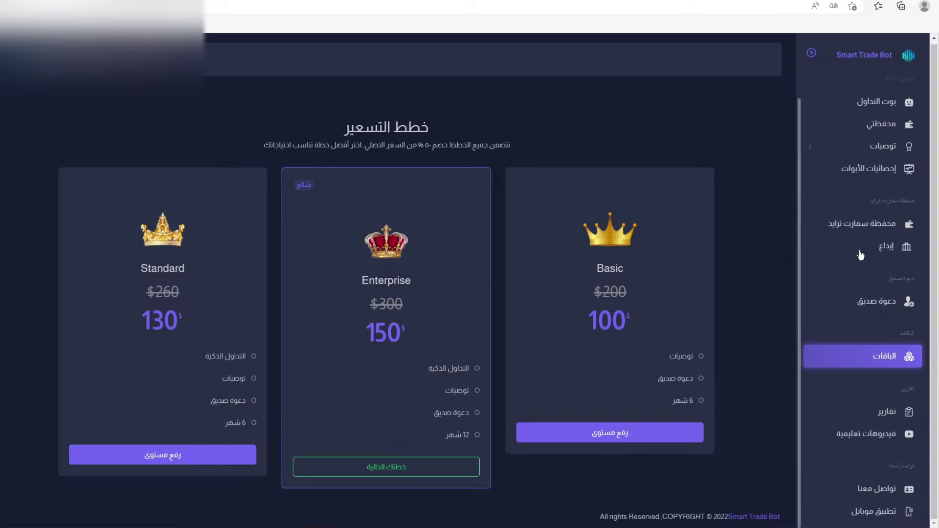
left_click(879, 252)
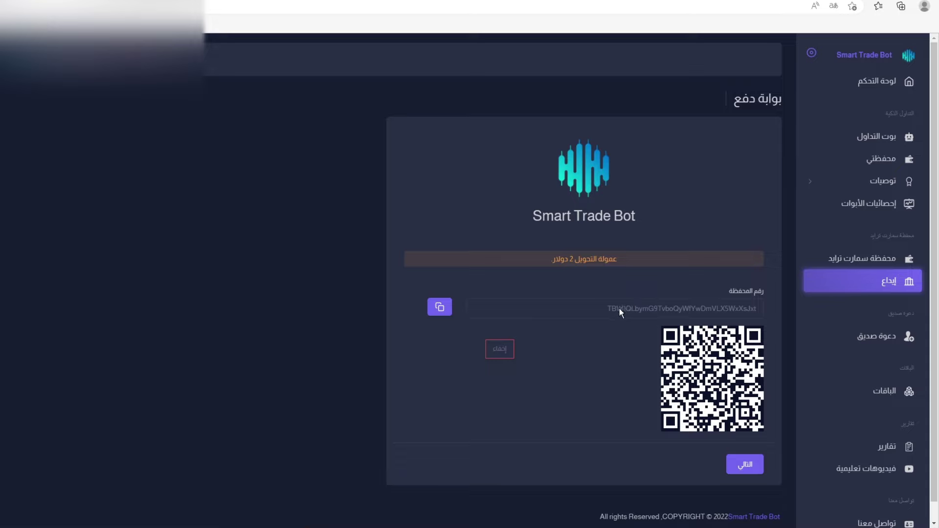
left_click(440, 309)
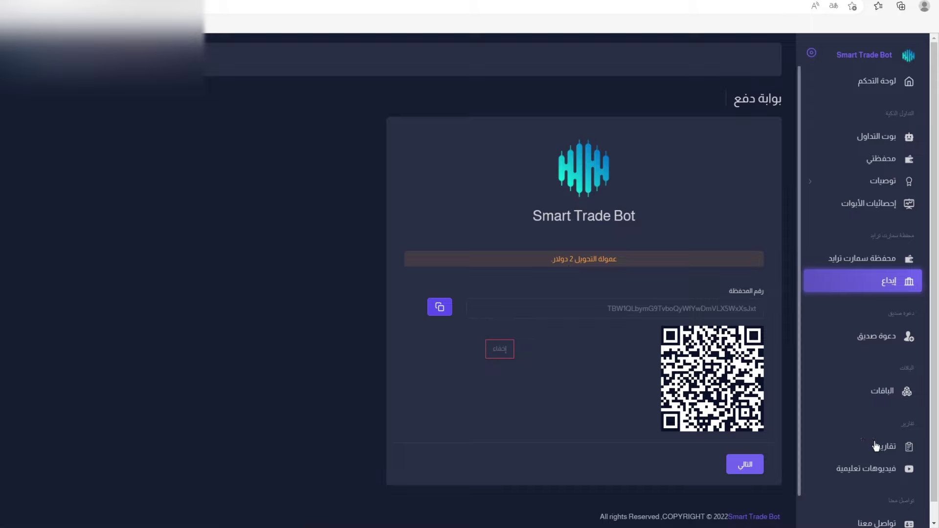
left_click(868, 260)
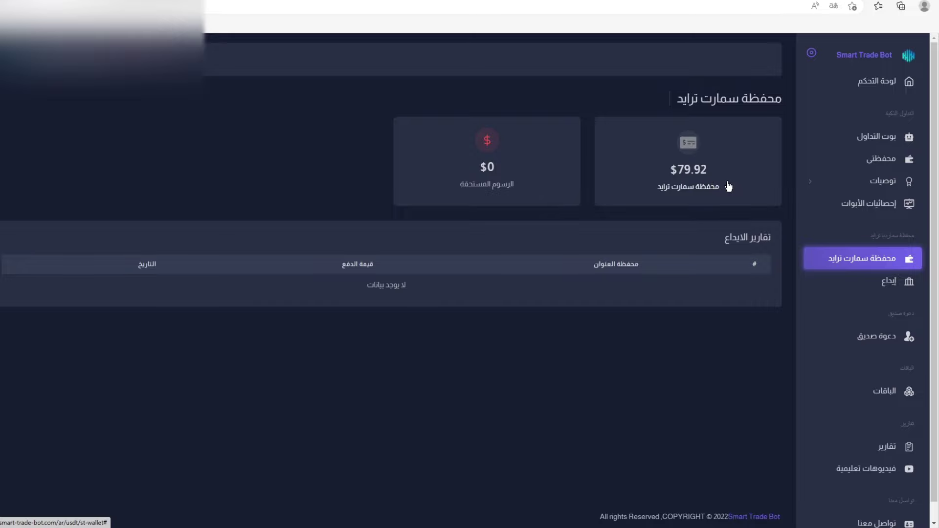
left_click(865, 283)
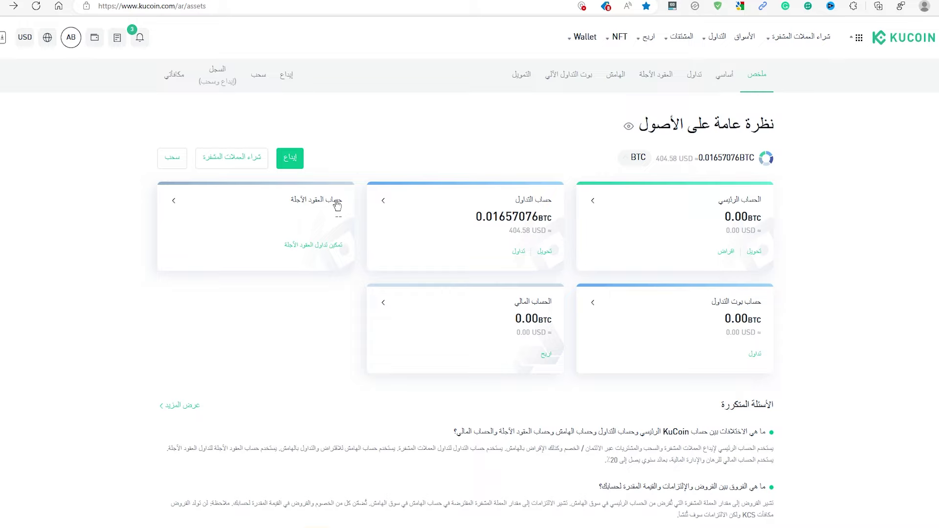
Switch to KuCoin and check the balances of the trading account and the main account.
mouse_move(96, 41)
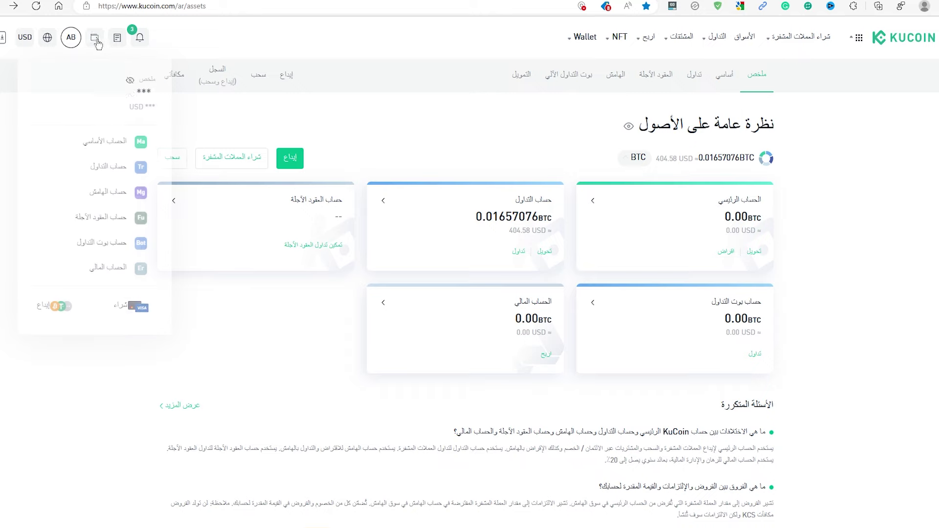
left_click(108, 171)
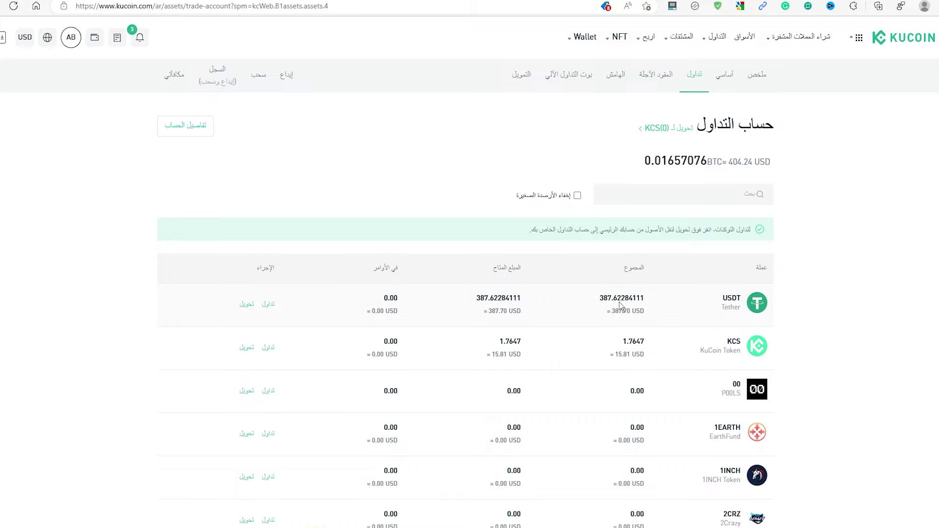
left_click(725, 75)
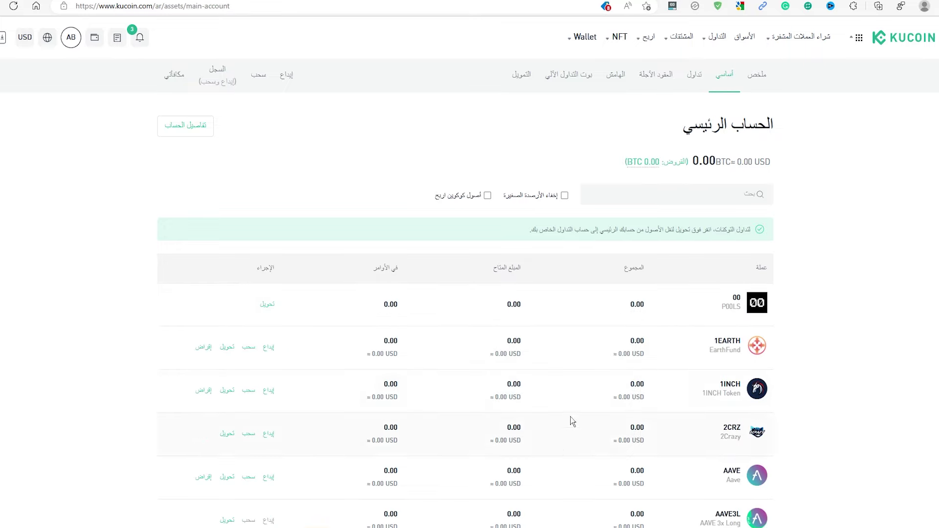
Transfer 12 USDT from the trading account to the main account.
left_click(701, 82)
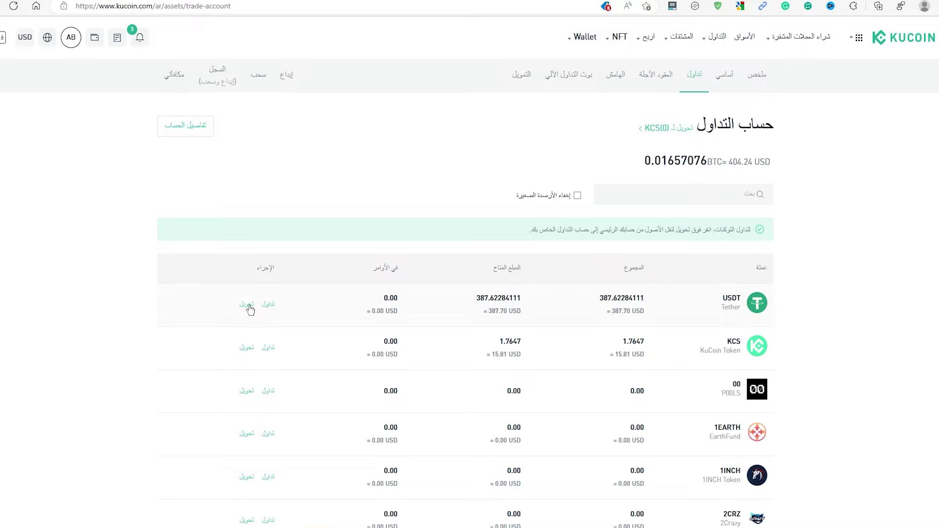
left_click(246, 304)
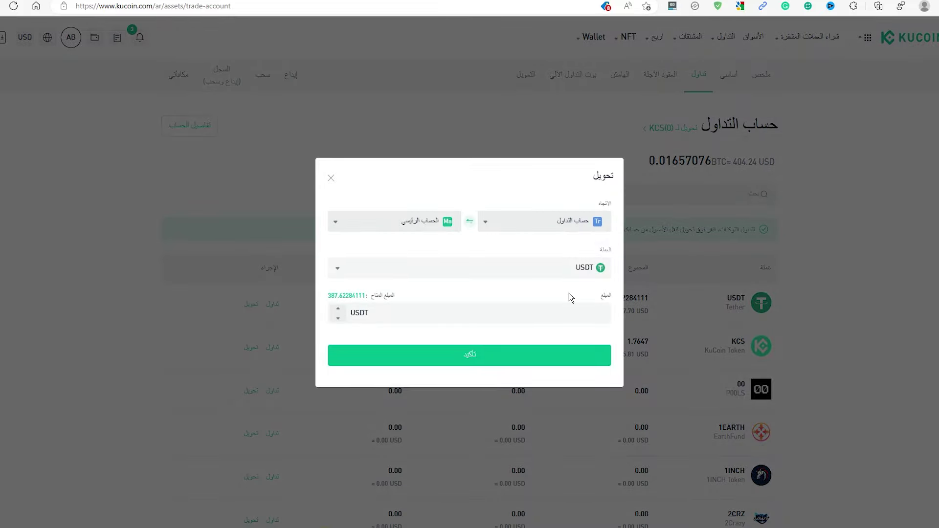
left_click(587, 315)
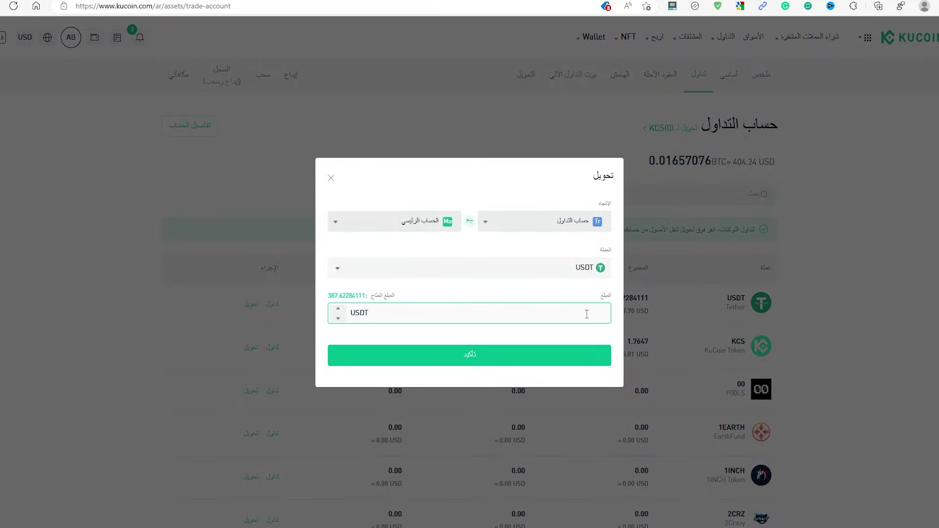
type("12")
left_click(501, 362)
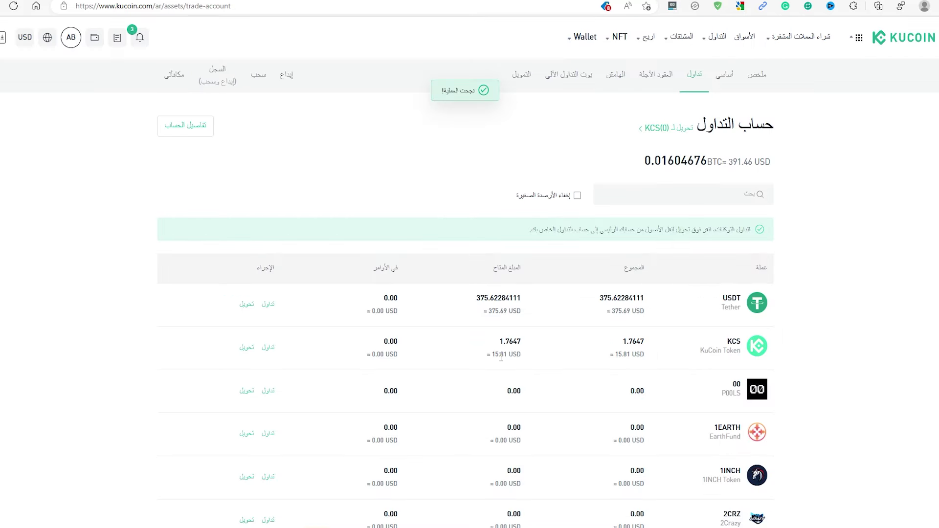
Start a USDT withdrawal from the main account to the copied wallet address over the TRX (TRC20) network.
left_click(728, 83)
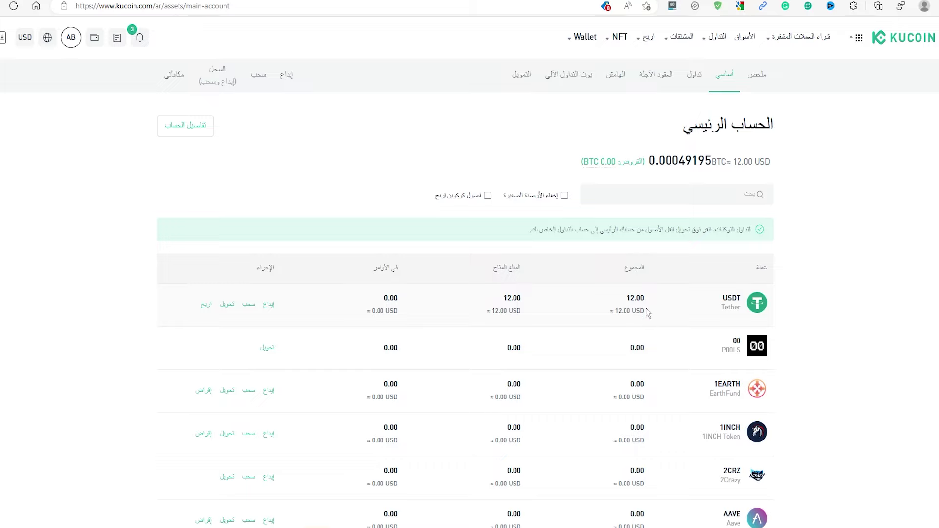
left_click(248, 304)
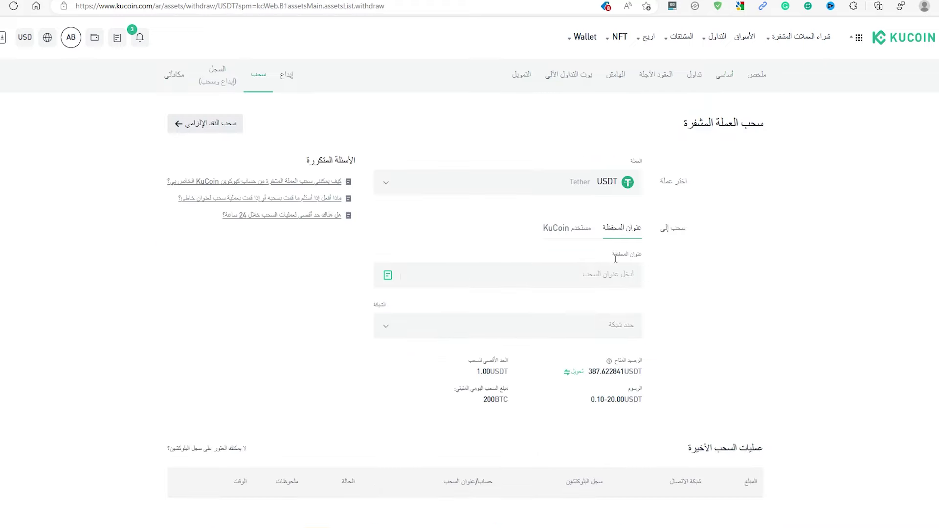
left_click(583, 276)
key("ctrl+v")
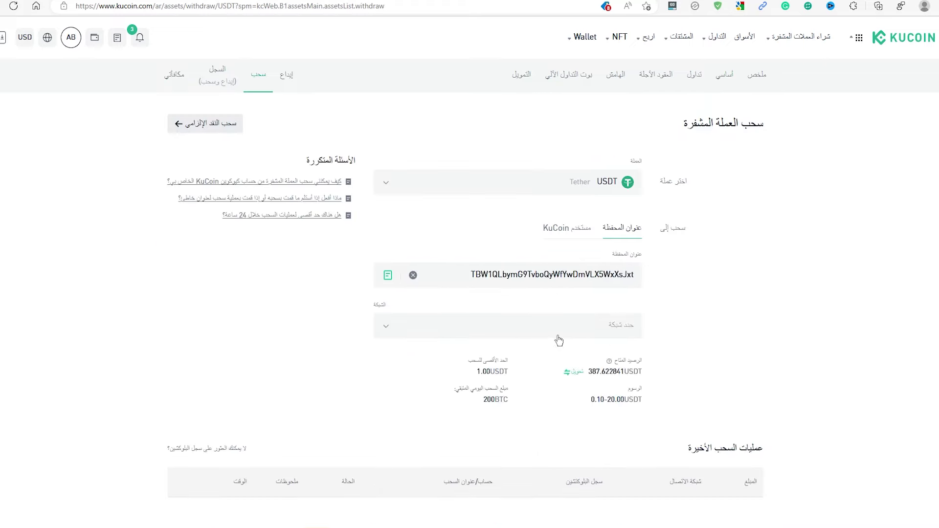
left_click(620, 325)
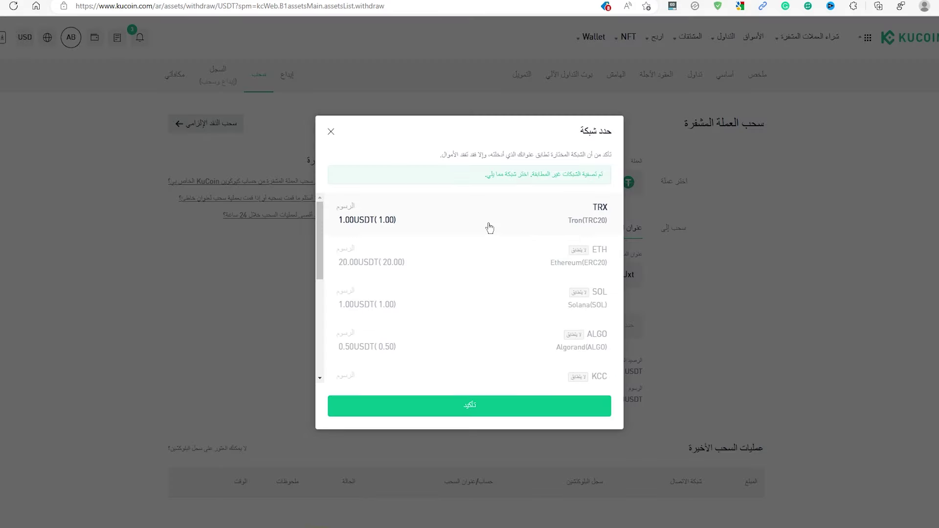
left_click(468, 227)
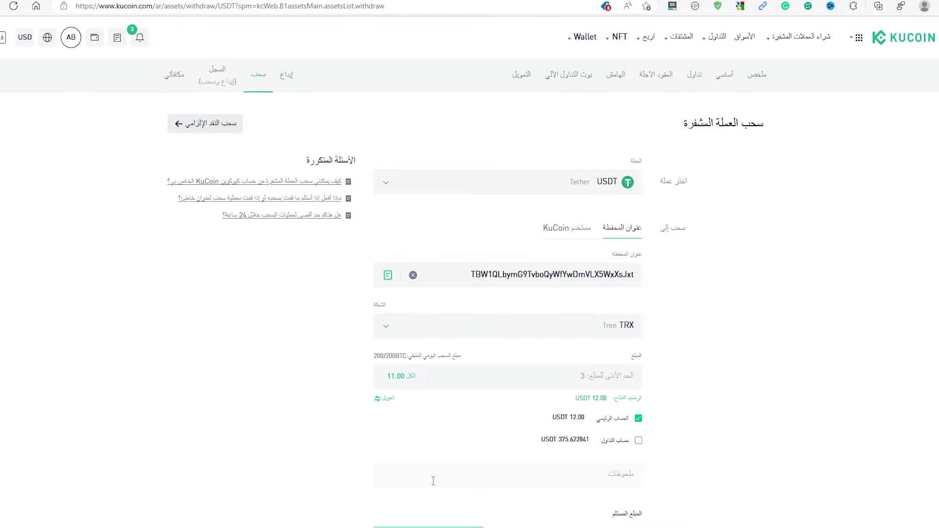
Set the trading account as the only source of the withdrawal, deselecting the main account.
scroll(566, 465, "down", 2)
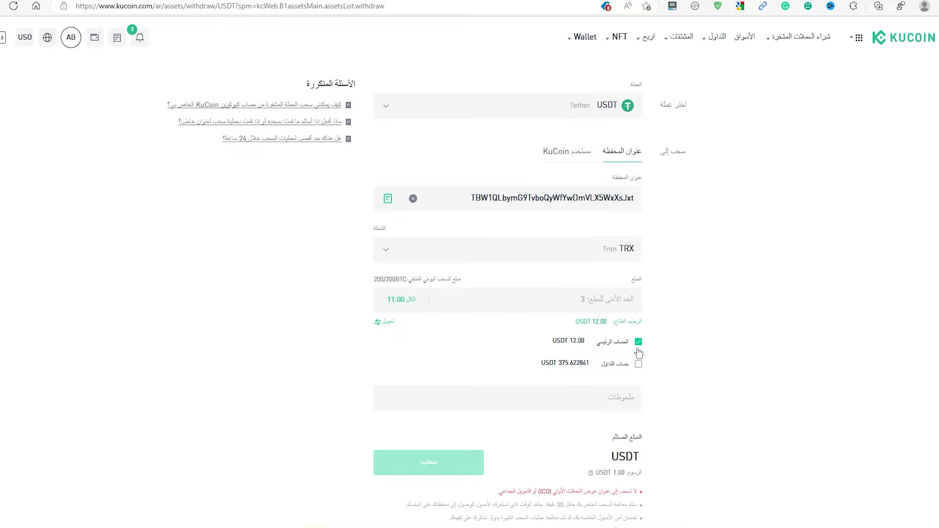
left_click(640, 363)
left_click(639, 343)
left_click(639, 342)
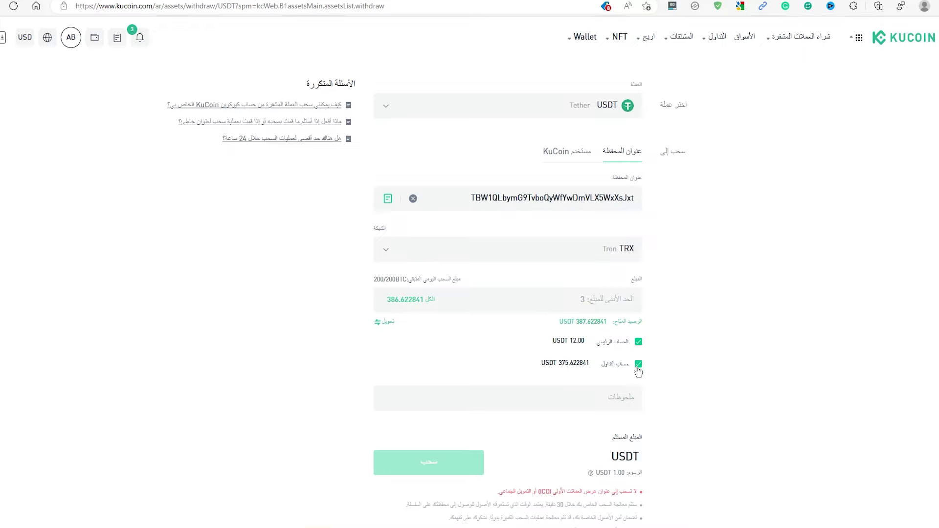
left_click(639, 342)
Enter 10 USDT as the withdrawal amount.
scroll(518, 435, "up", 1)
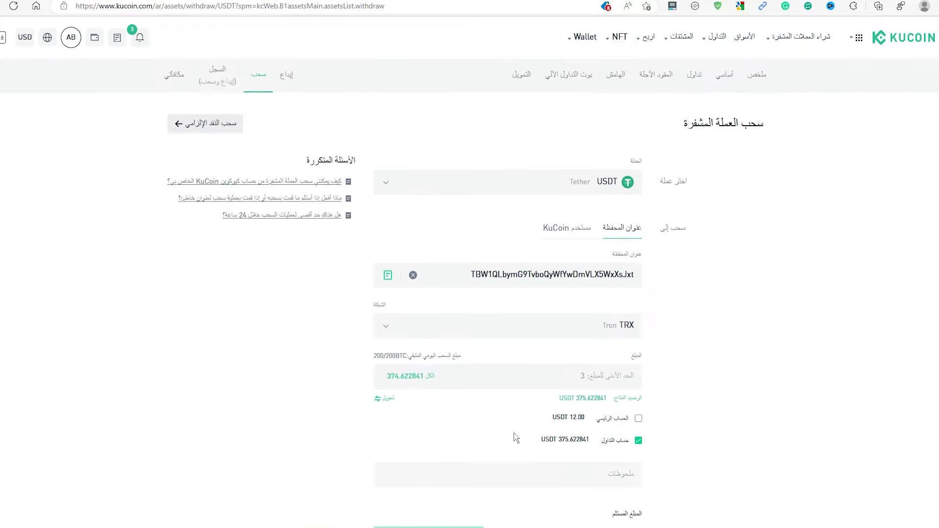
scroll(520, 438, "down", 1)
scroll(512, 444, "down", 3)
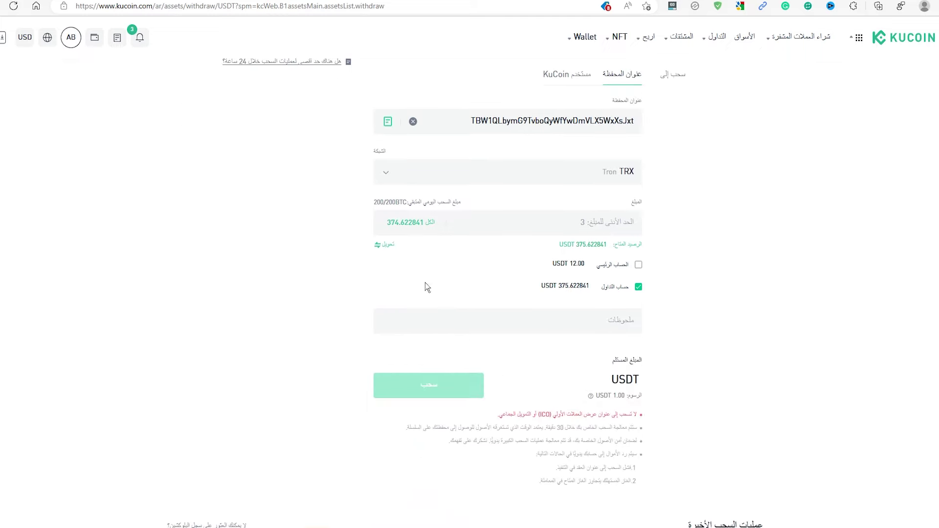
scroll(539, 298, "up", 3)
left_click(583, 303)
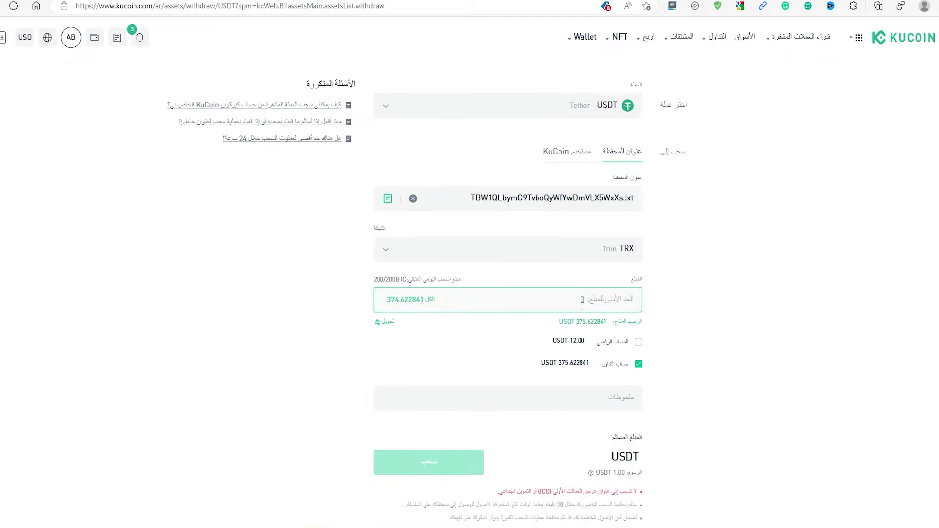
type("10")
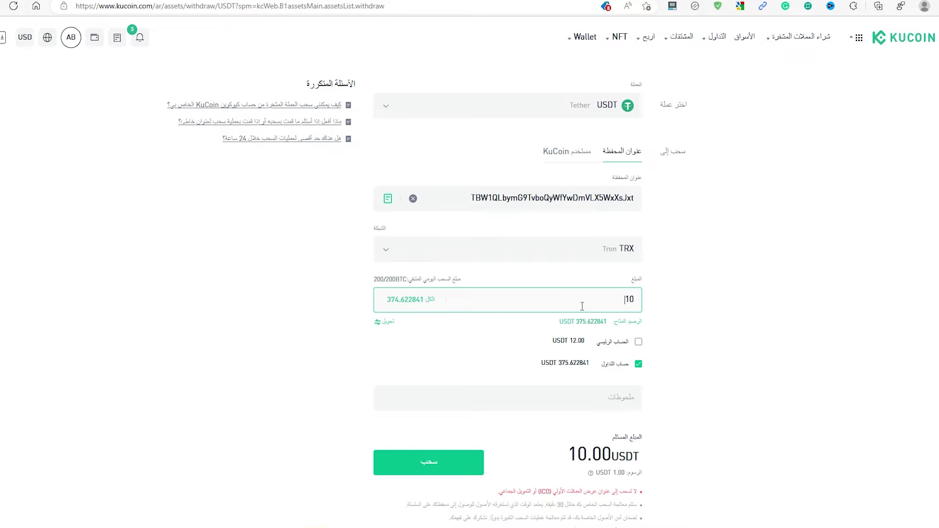
Set the withdrawal amount to 13 USDT and submit the withdrawal.
scroll(594, 430, "down", 3)
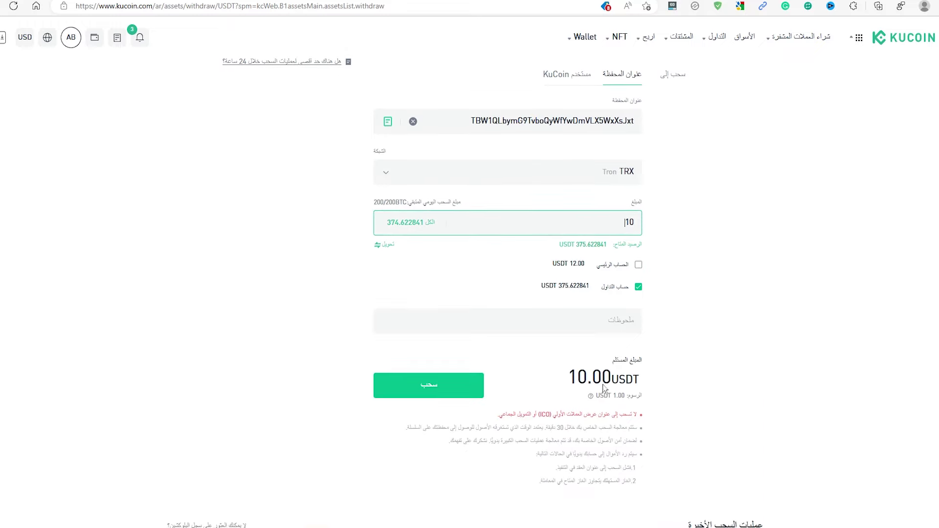
double_click(619, 229)
type("13")
left_click(439, 399)
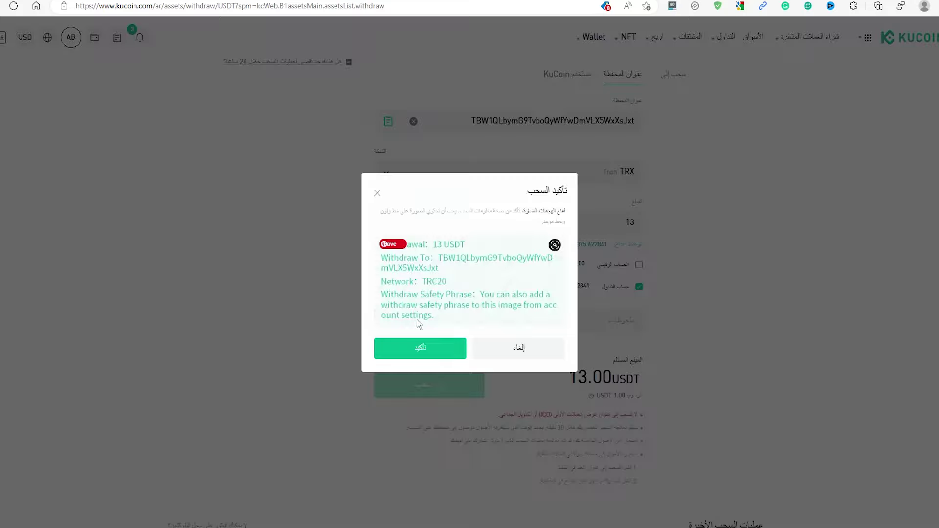
Confirm the withdrawal details and complete the security verification with the trading password, emailed code and two-factor code.
left_click(418, 349)
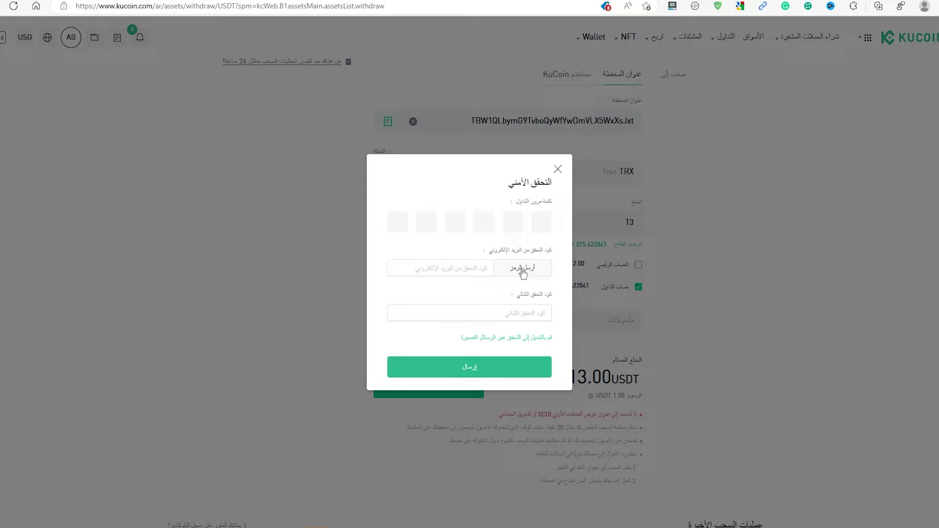
left_click(522, 272)
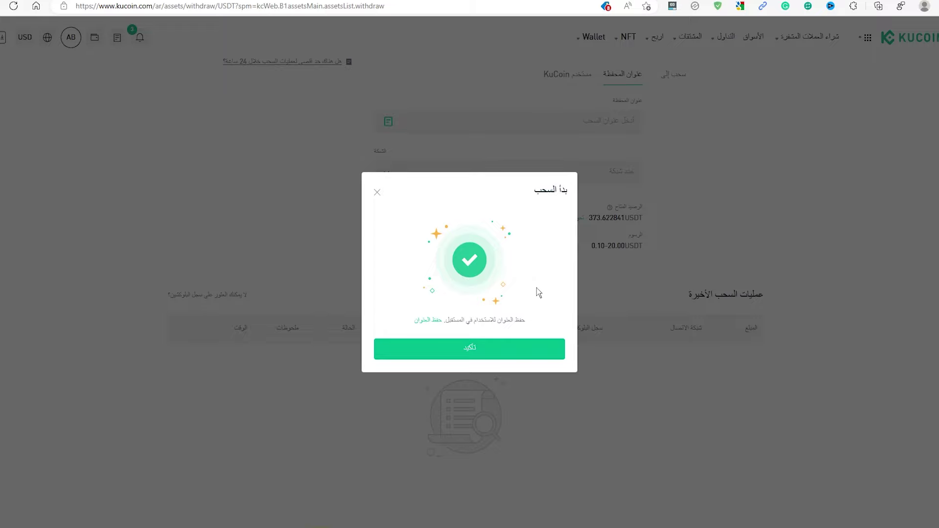
left_click(491, 358)
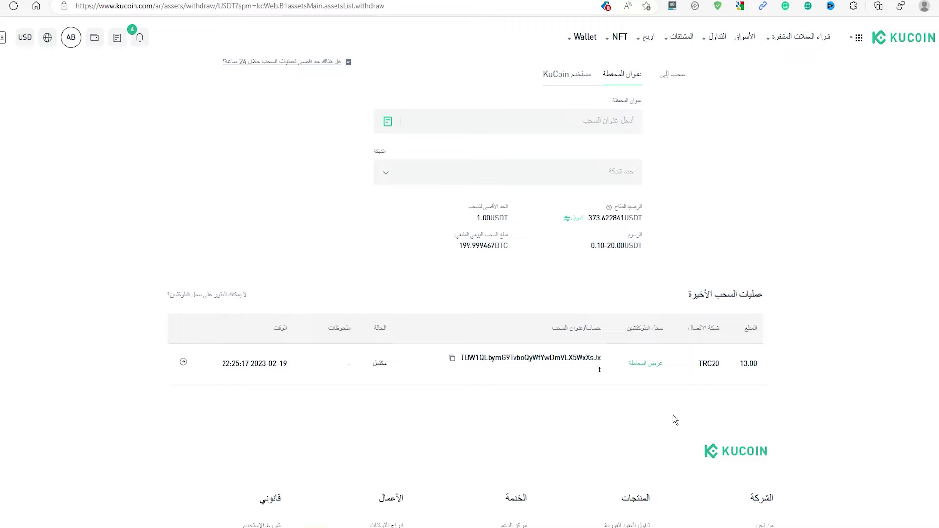
Open the 13 USDT withdrawal's transaction record, and submit its Txid on the Smart Trade Bot deposit page.
left_click(646, 365)
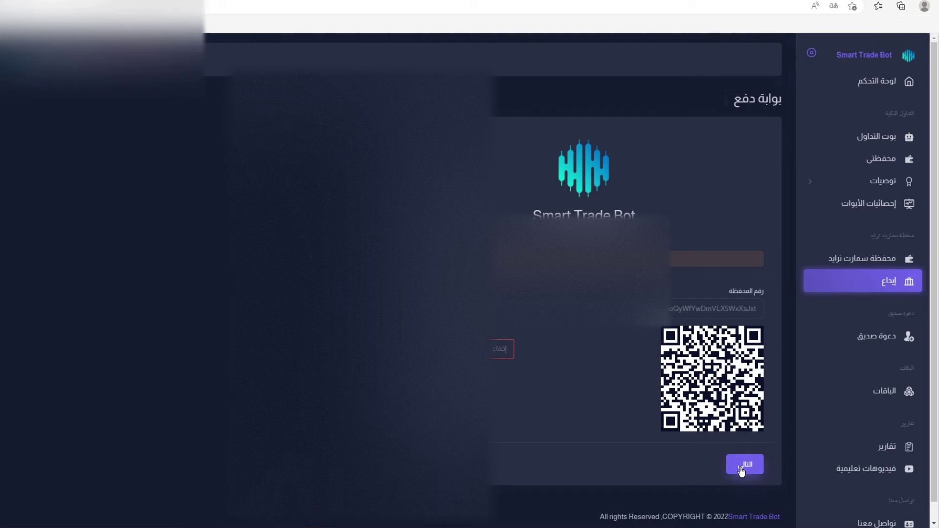
left_click(742, 467)
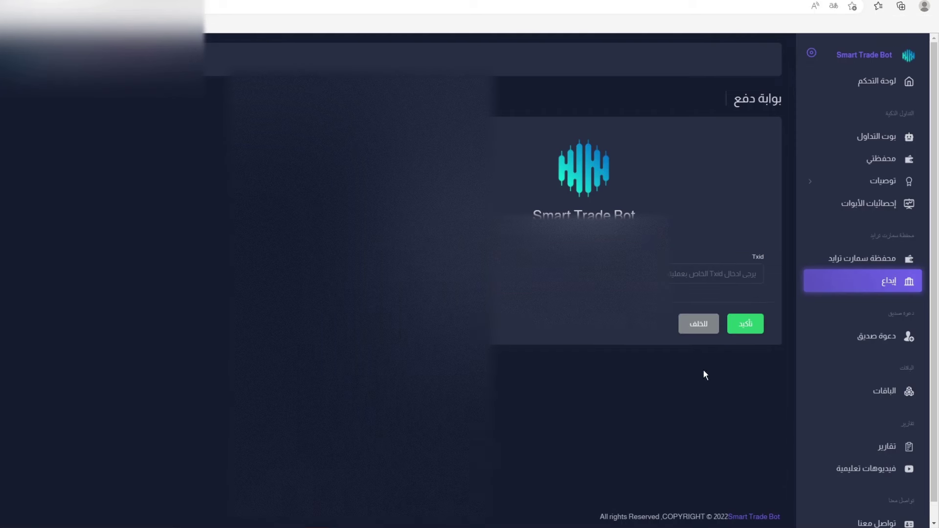
right_click(685, 270)
left_click(716, 93)
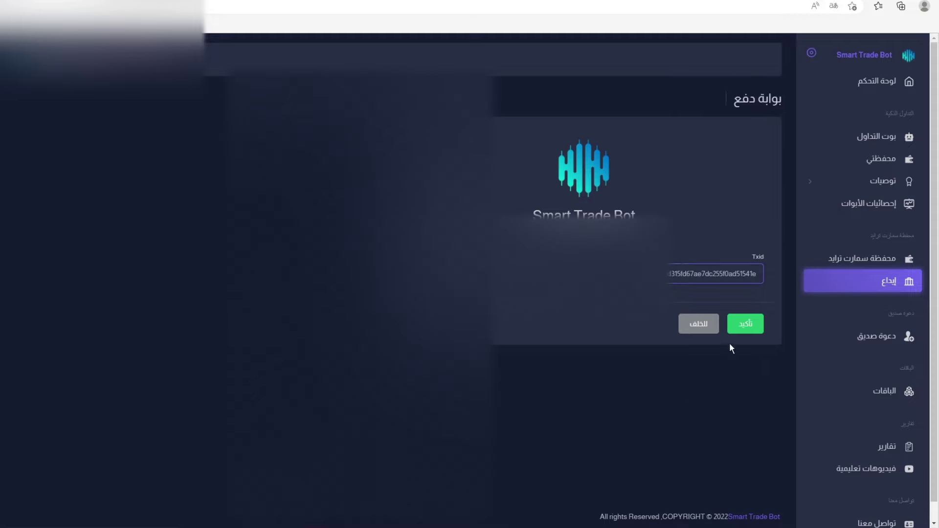
left_click(745, 324)
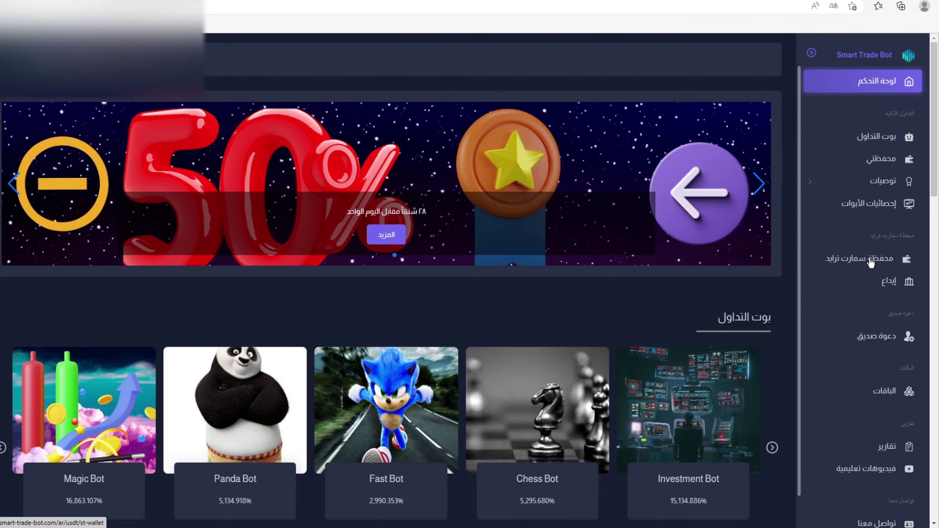
Check the Smart Trade wallet's deposit report, and choose kucoin as the wallet type on the My Wallet (محفظتي) page.
left_click(871, 262)
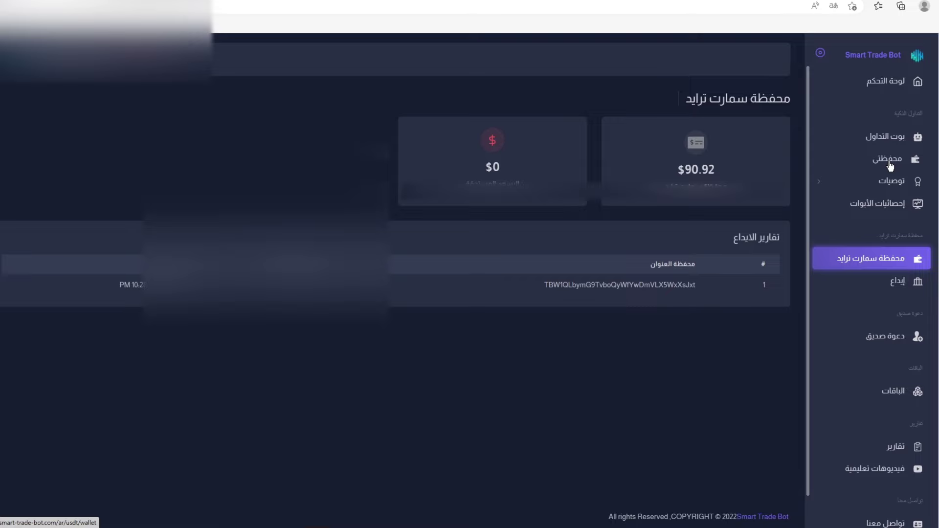
left_click(889, 164)
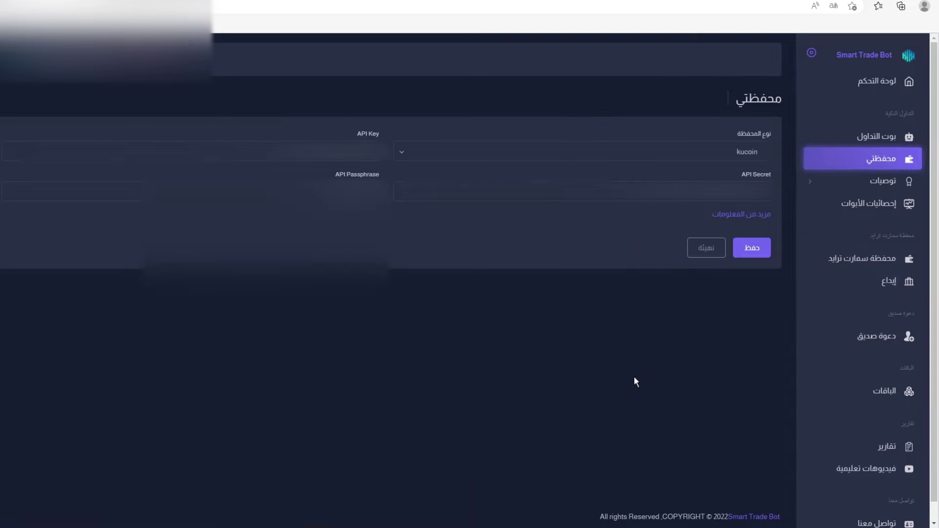
left_click(680, 156)
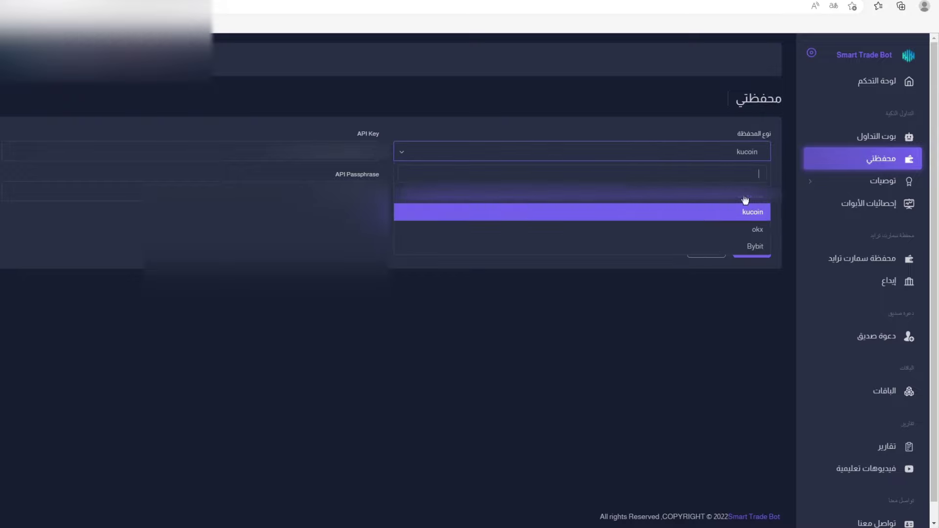
left_click(723, 218)
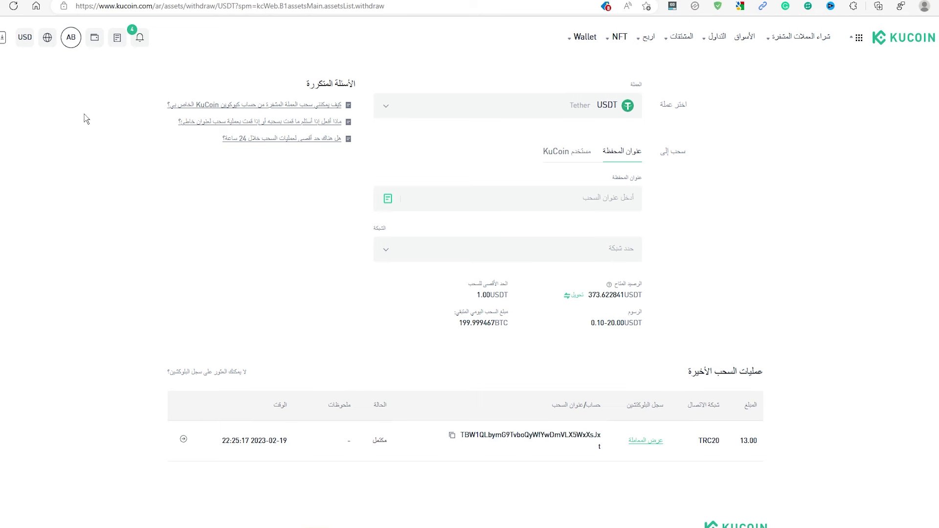
Switch to KuCoin, open API management from the account options, and start a new API named aaaaaa.
mouse_move(71, 41)
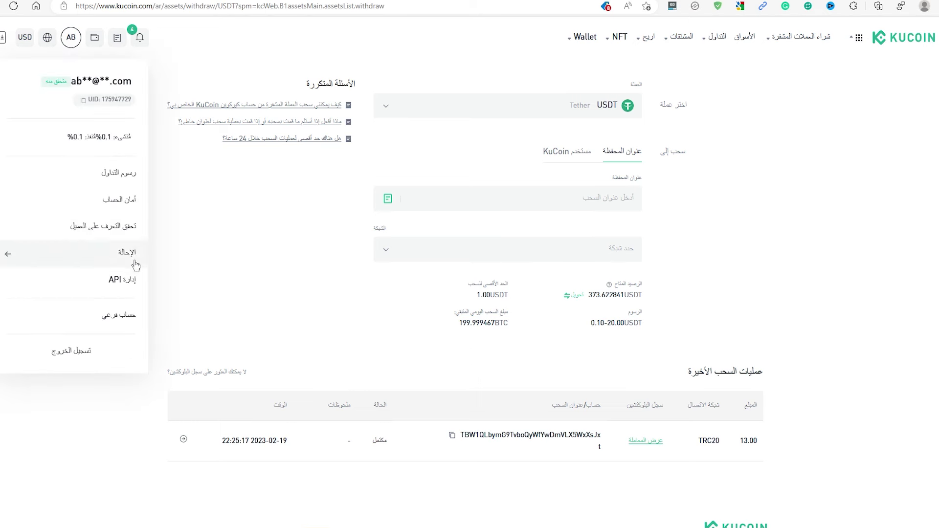
left_click(111, 286)
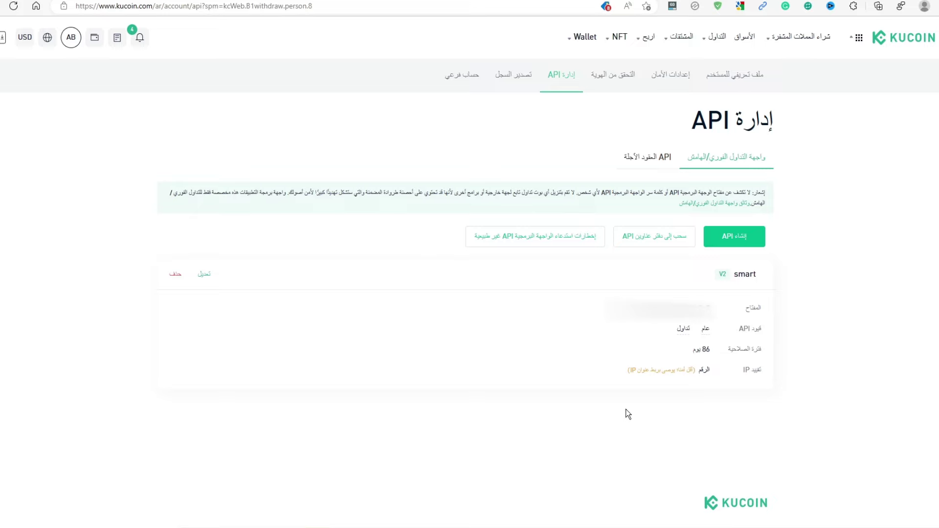
left_click(739, 237)
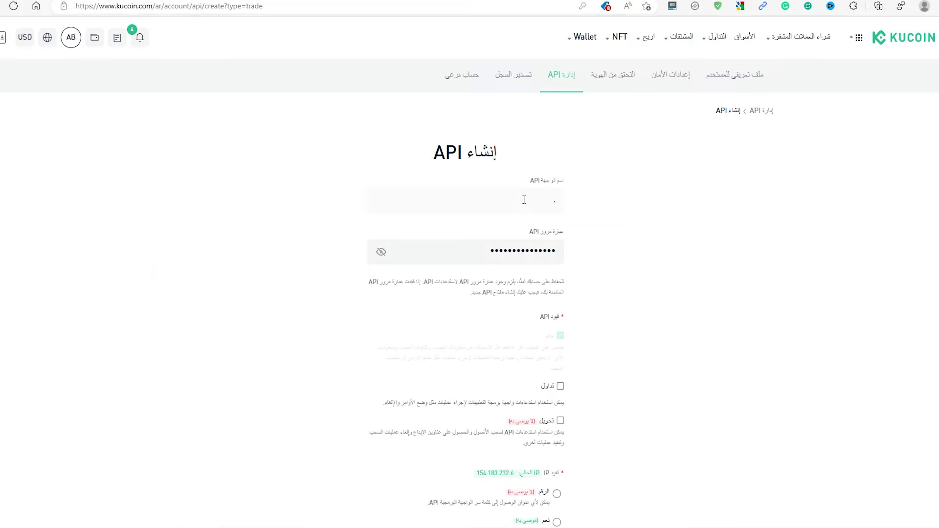
left_click(525, 199)
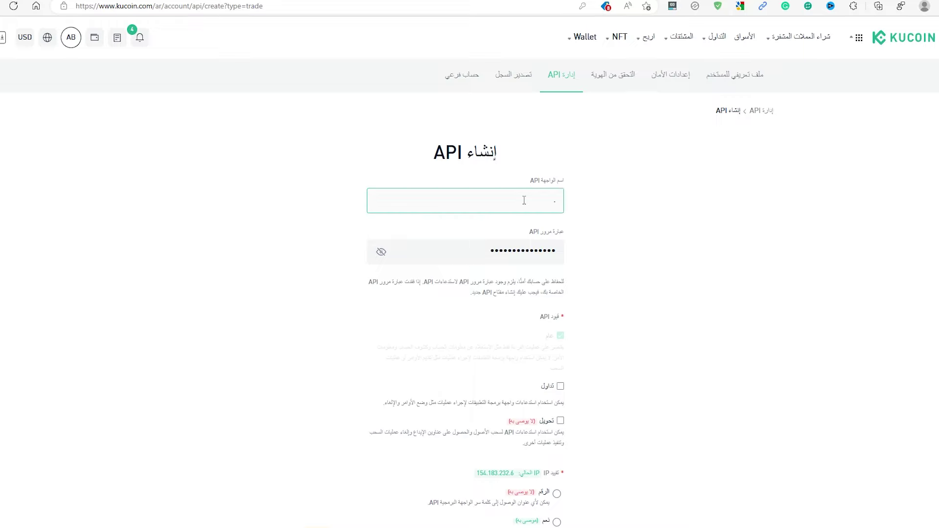
type("aaaaaa")
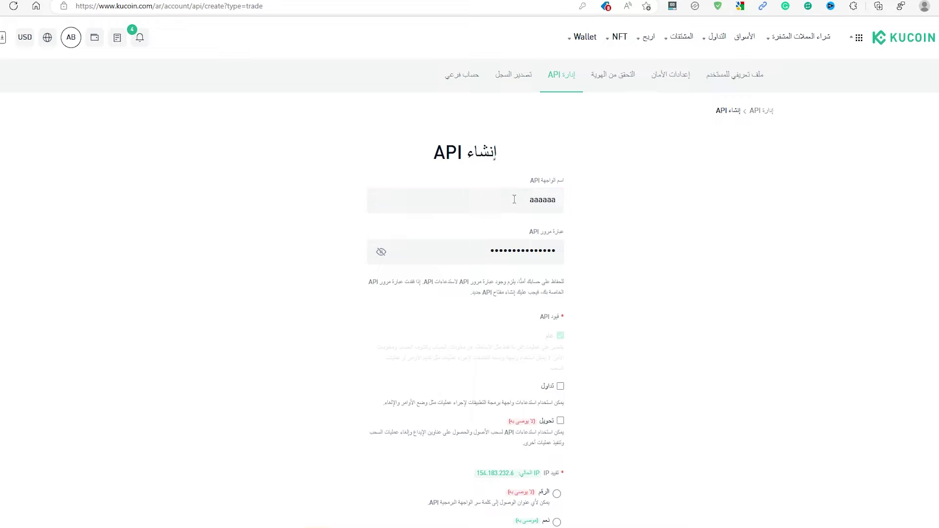
Replace the prefilled API passphrase with the chosen API passphrase.
double_click(510, 250)
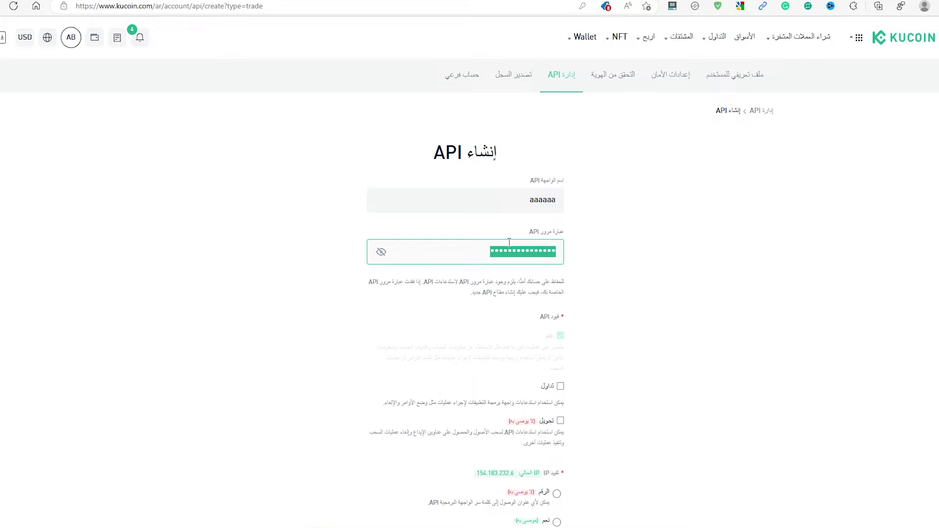
key("Tab")
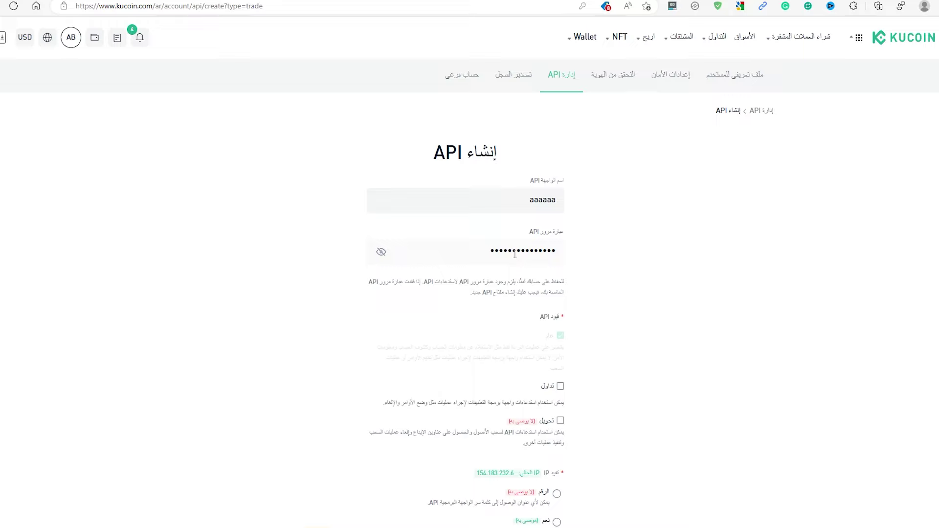
double_click(515, 254)
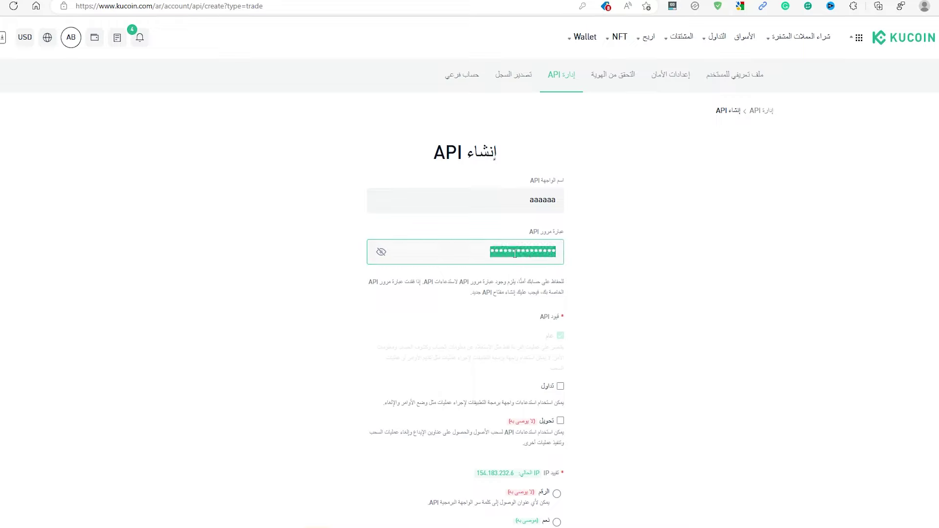
key("ctrl+v")
Allow trading (تداول) for the API, choose no IP restriction (الرقم), and set its validity period to 90 days.
scroll(577, 263, "down", 3)
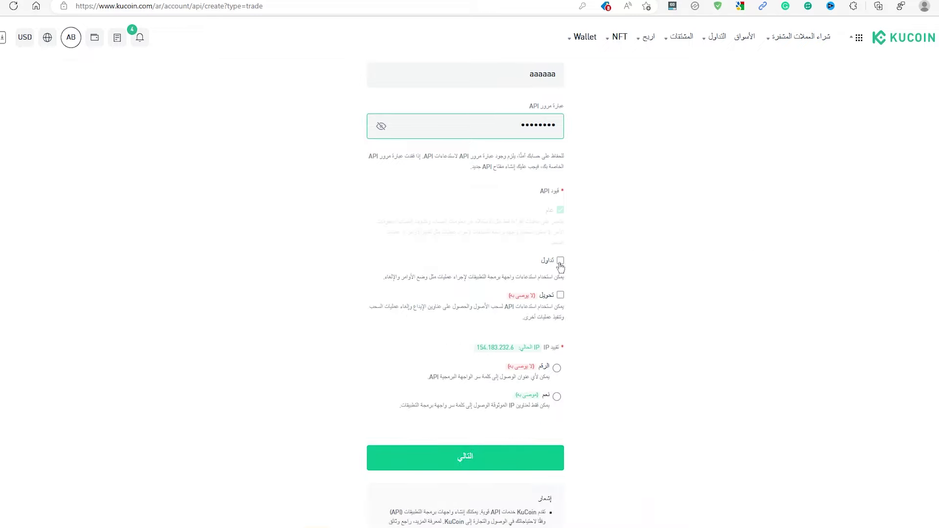
left_click(560, 264)
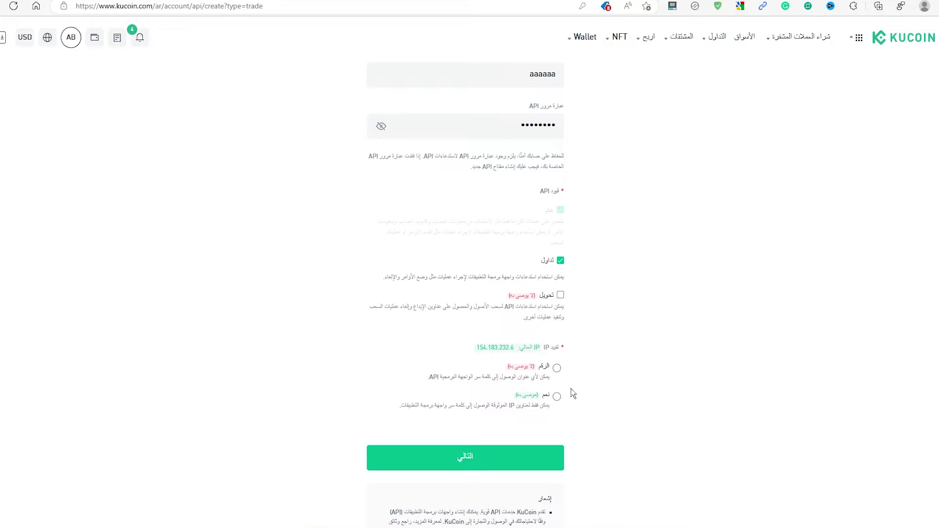
left_click(557, 371)
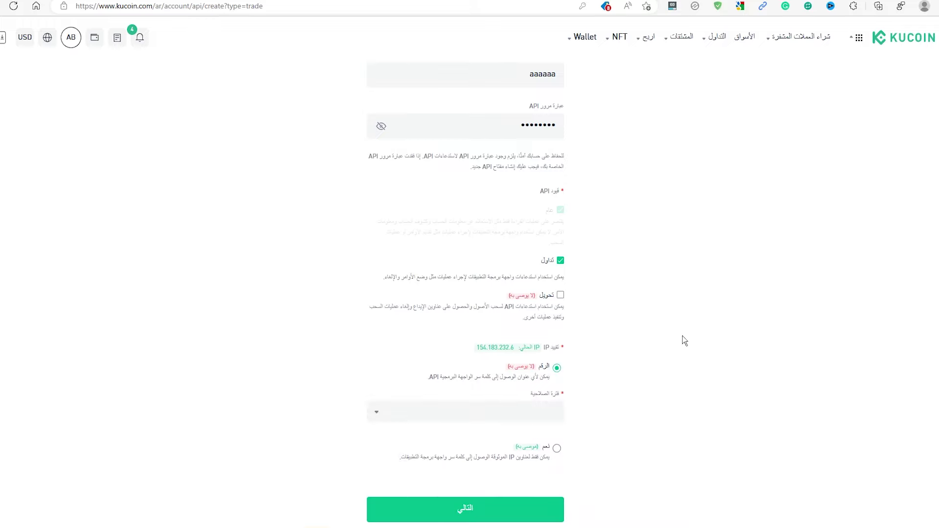
scroll(466, 293, "down", 2)
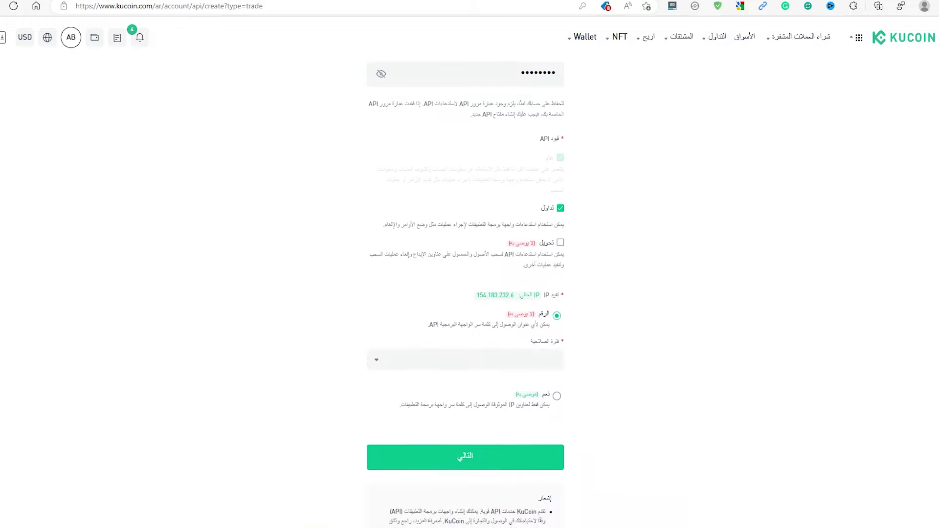
left_click(392, 325)
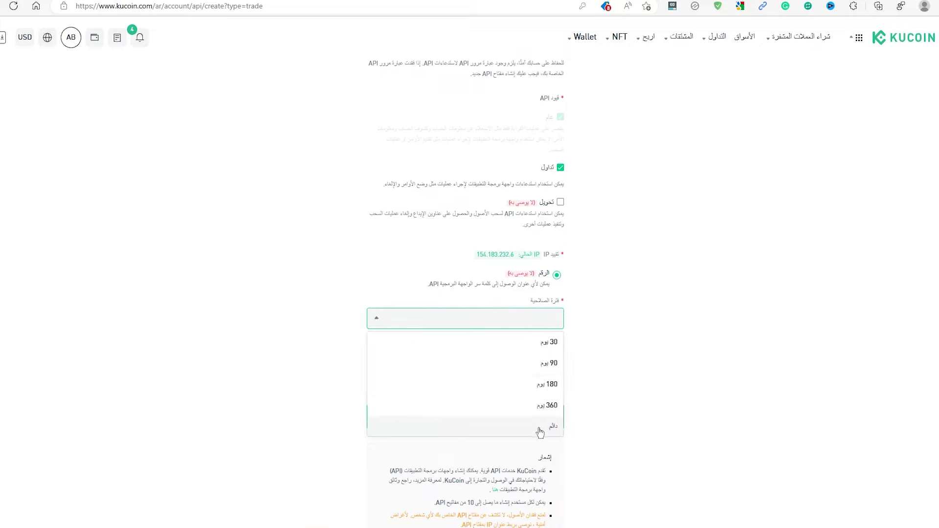
left_click(545, 369)
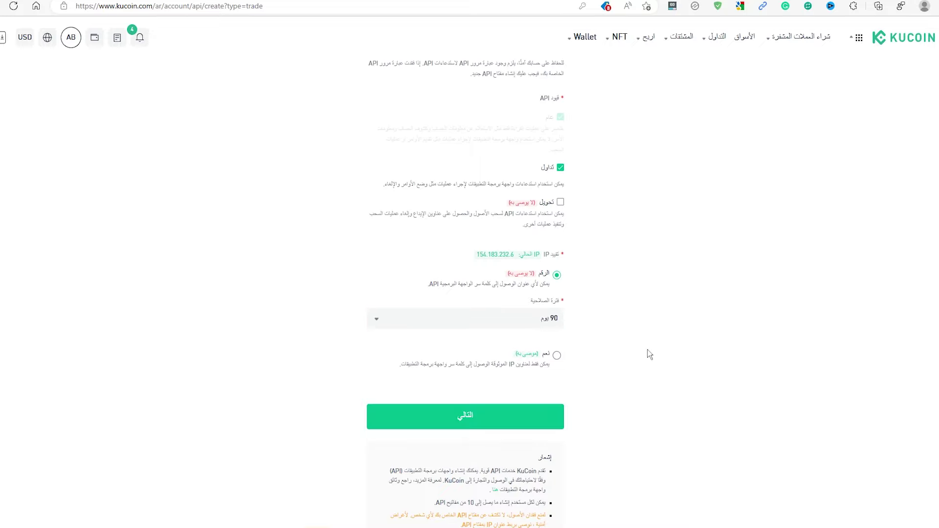
Submit the new API for creation and activate it from KuCoin's confirmation e-mail.
left_click(485, 427)
left_click(548, 274)
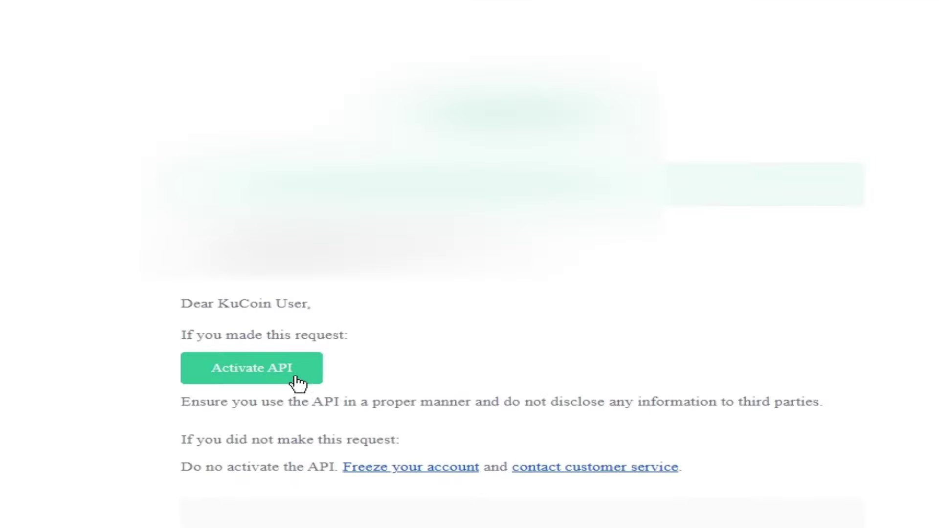
left_click(262, 379)
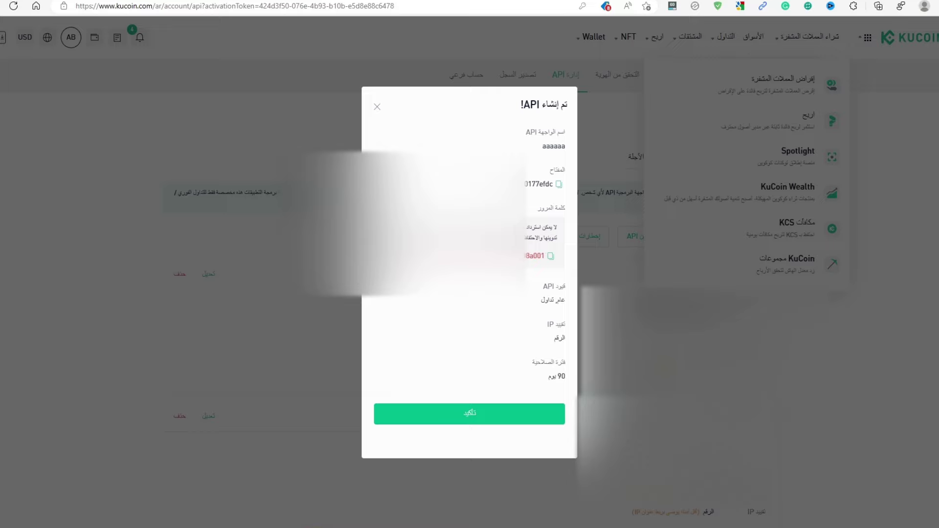
Copy the new API's key and return to the My Wallet page in Smart Trade Bot.
left_click(560, 183)
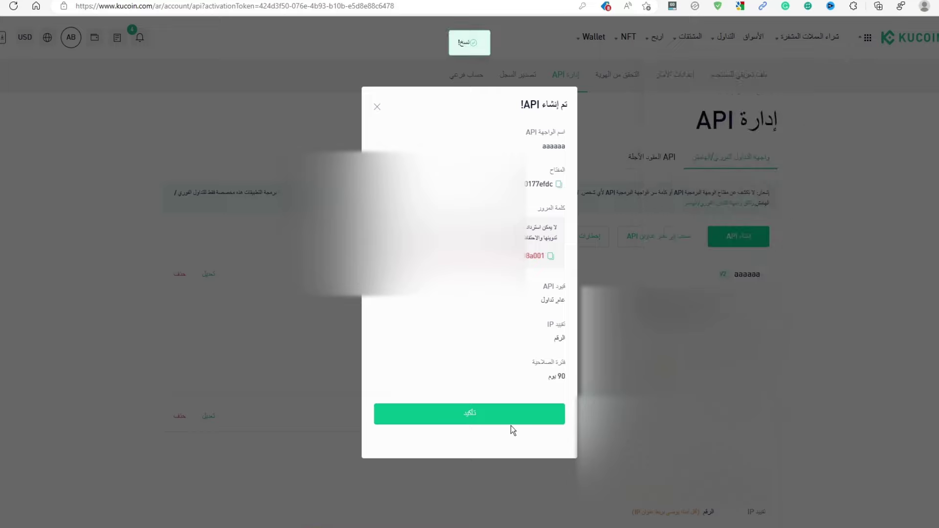
key("alt+Tab")
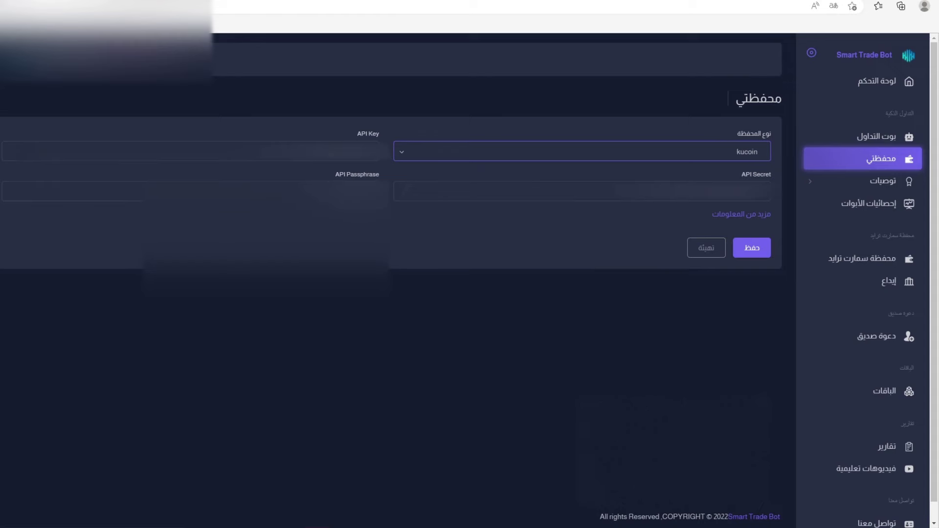